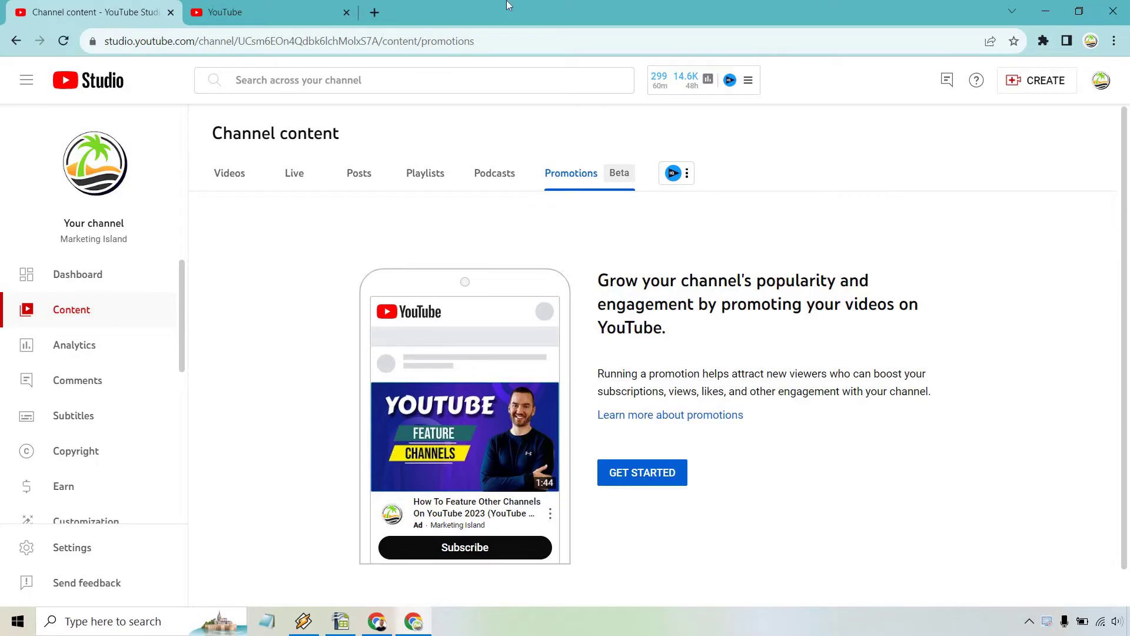
Switch to the YouTube tab and go to the channel's YouTube Studio content page through the avatar menu
{"action": "left_click", "coordinate": [326, 11]}
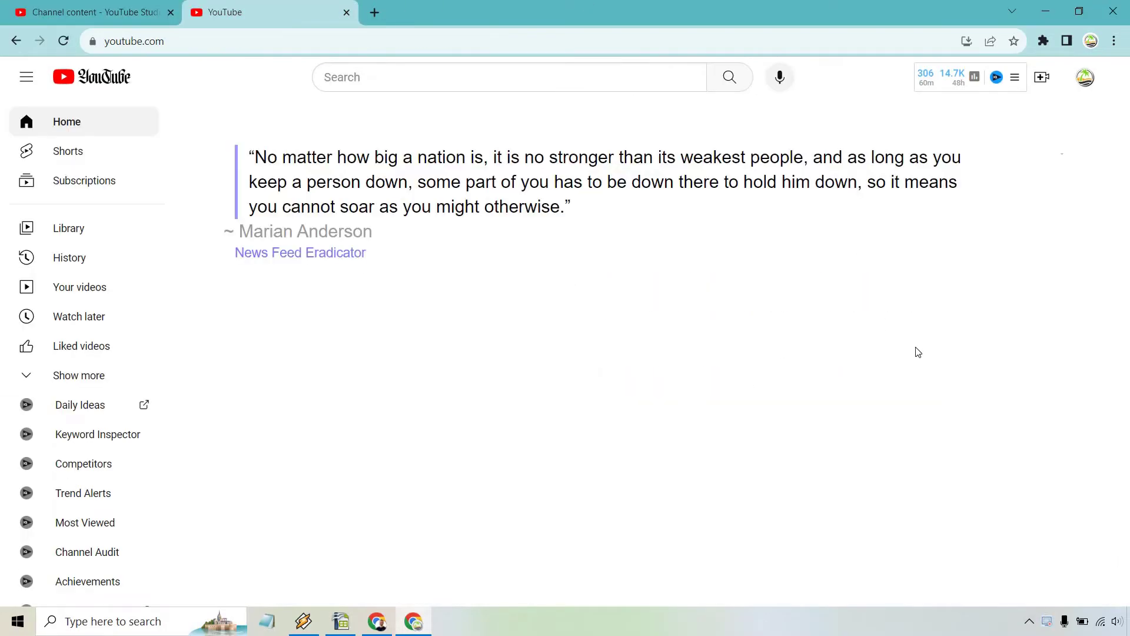
{"action": "left_click", "coordinate": [1086, 83]}
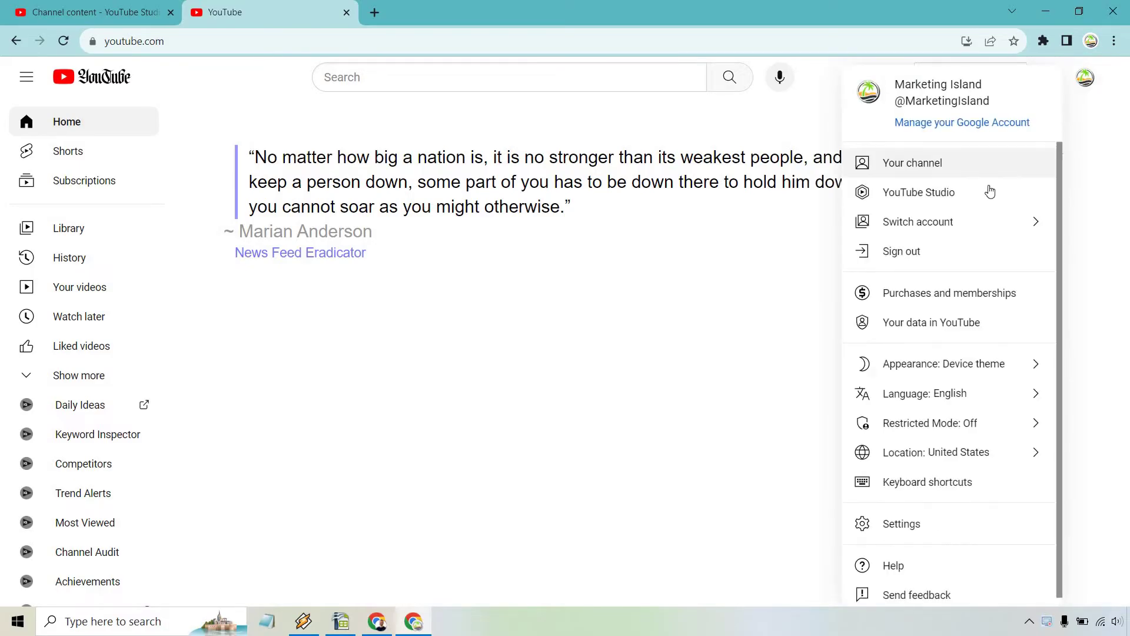
{"action": "left_click", "coordinate": [990, 191]}
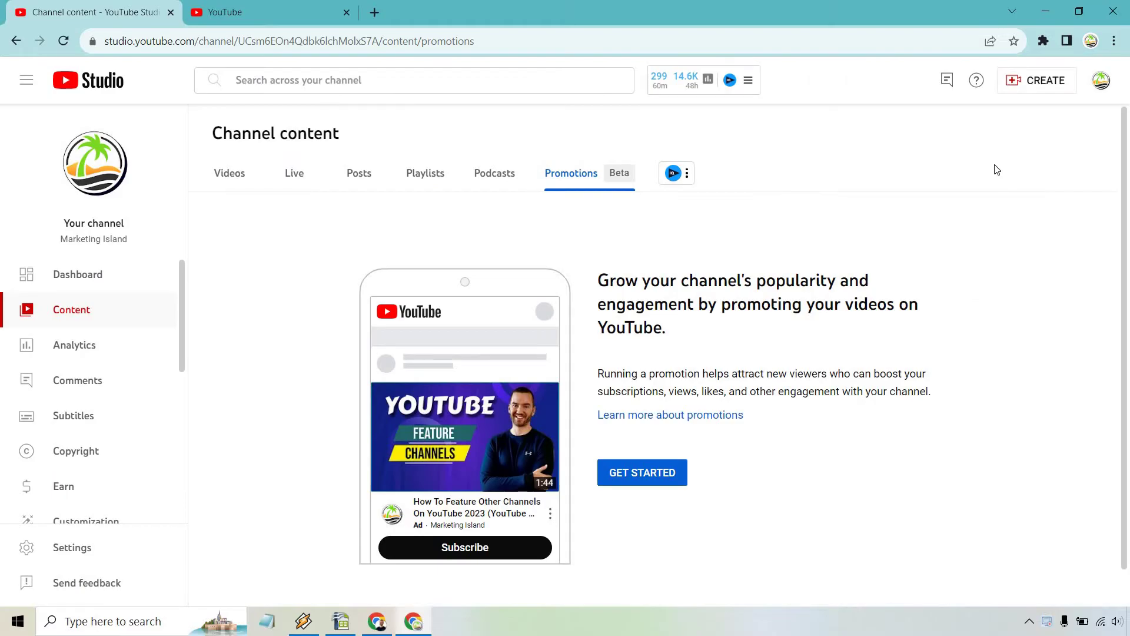
Upload the Just a Test.wmv file using CREATE > Upload videos
{"action": "left_click", "coordinate": [1044, 84]}
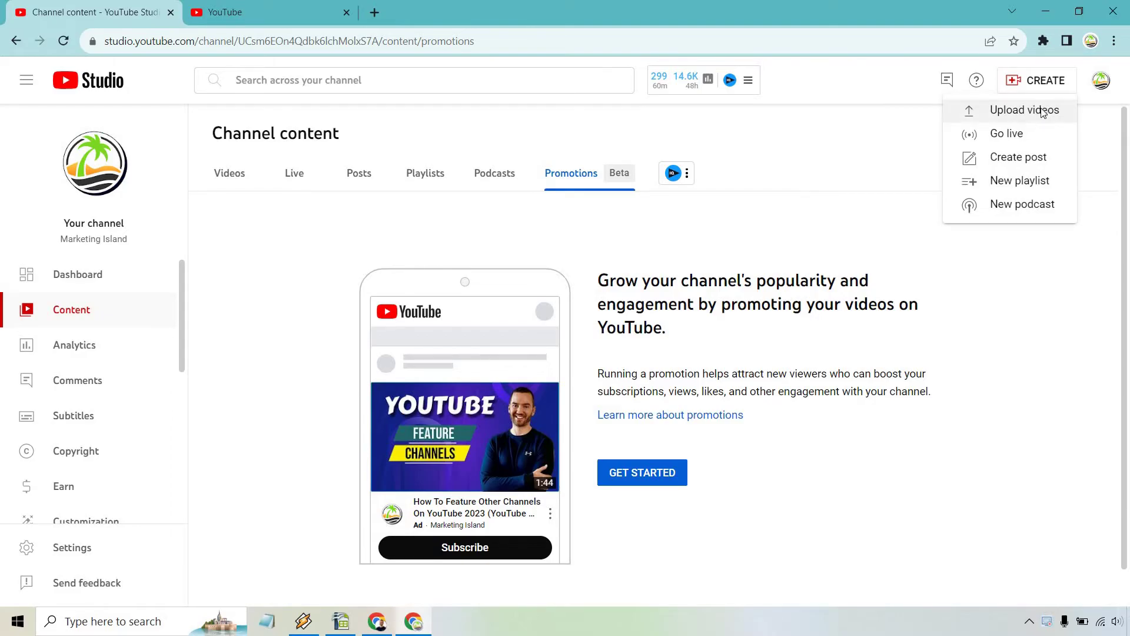
{"action": "left_click", "coordinate": [1024, 110]}
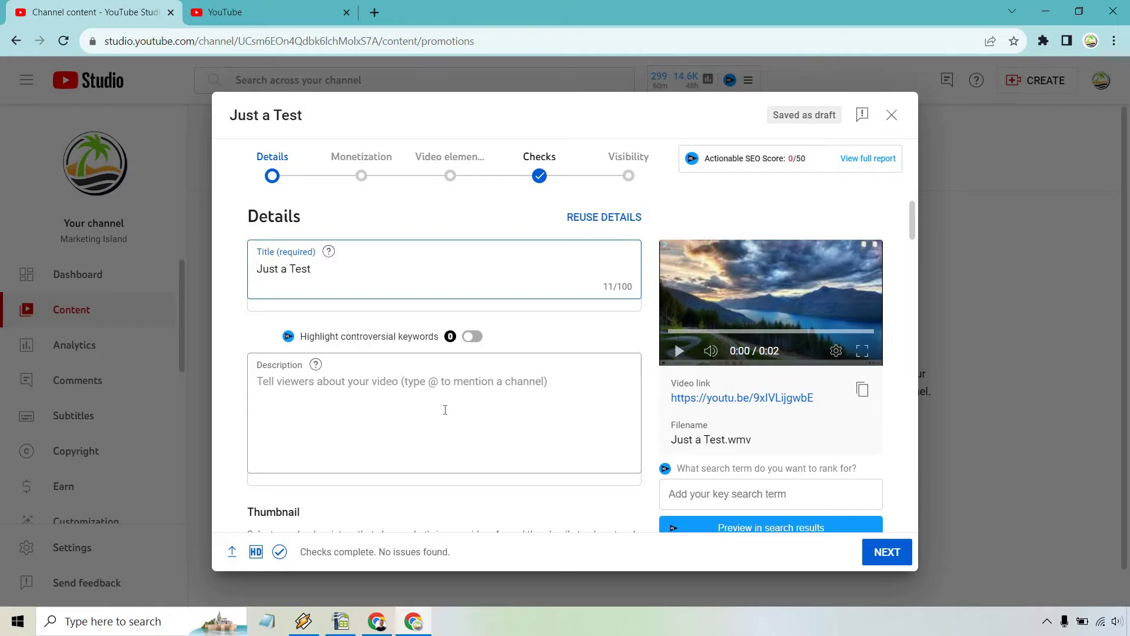
Set monetization to Off for Just a Test and advance past Video elements to Checks
{"action": "left_click", "coordinate": [891, 553]}
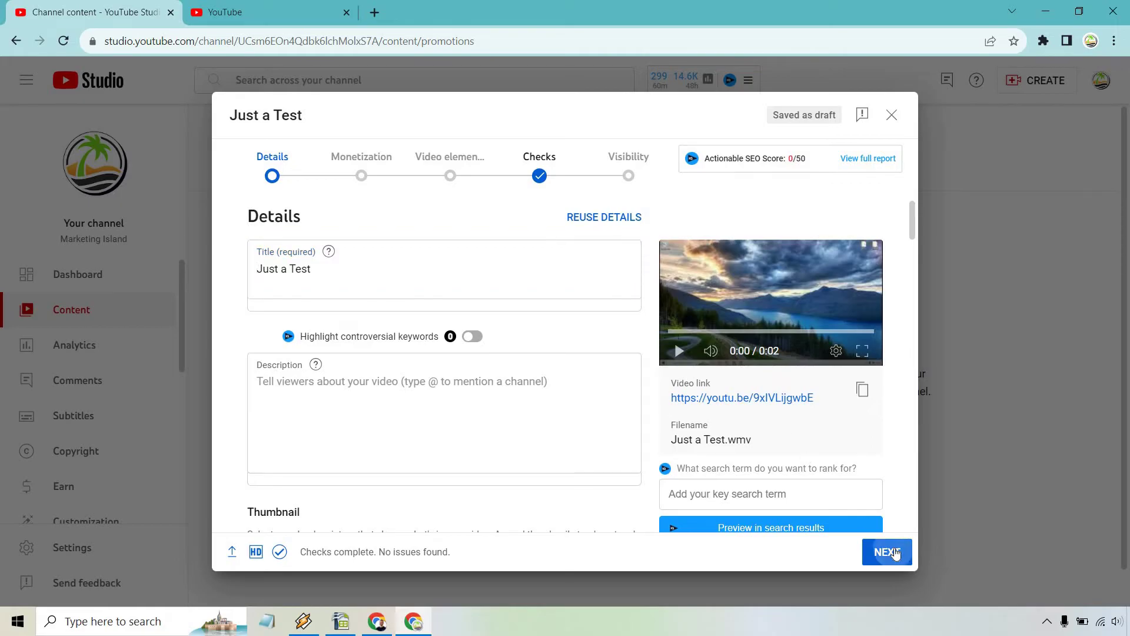
{"action": "left_click", "coordinate": [426, 292]}
{"action": "left_click", "coordinate": [291, 321]}
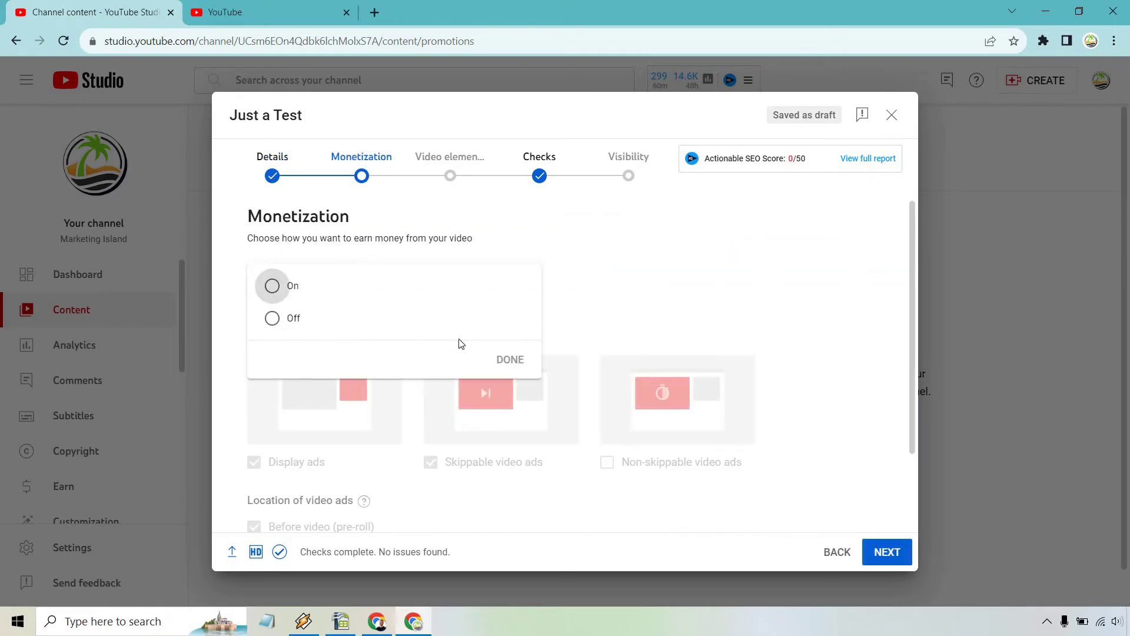
{"action": "left_click", "coordinate": [507, 359]}
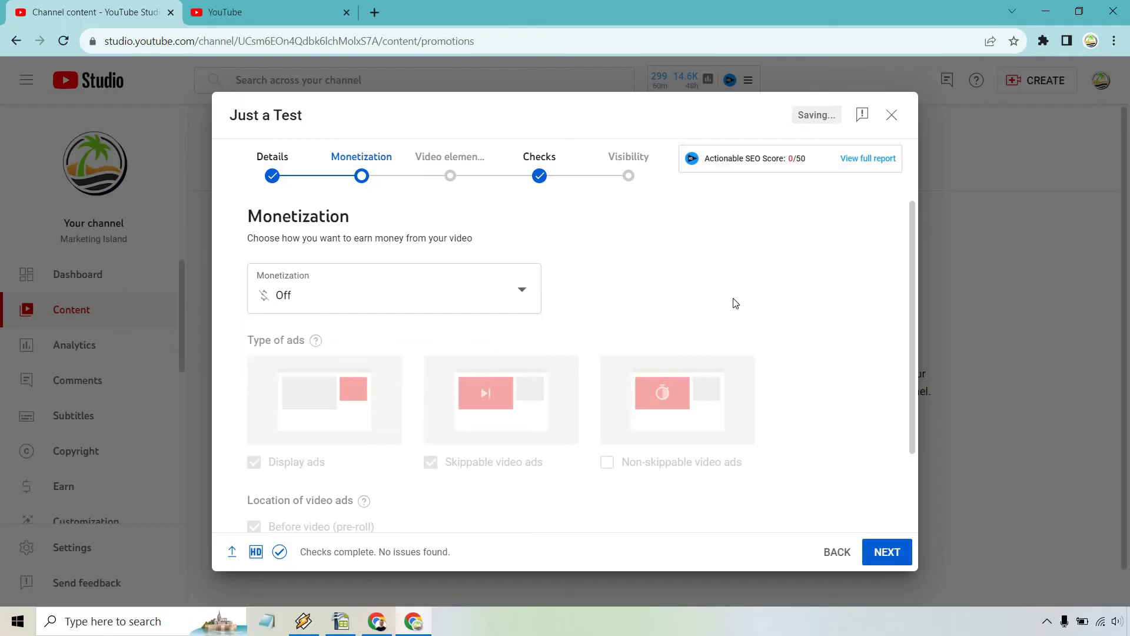
{"action": "left_click", "coordinate": [887, 553]}
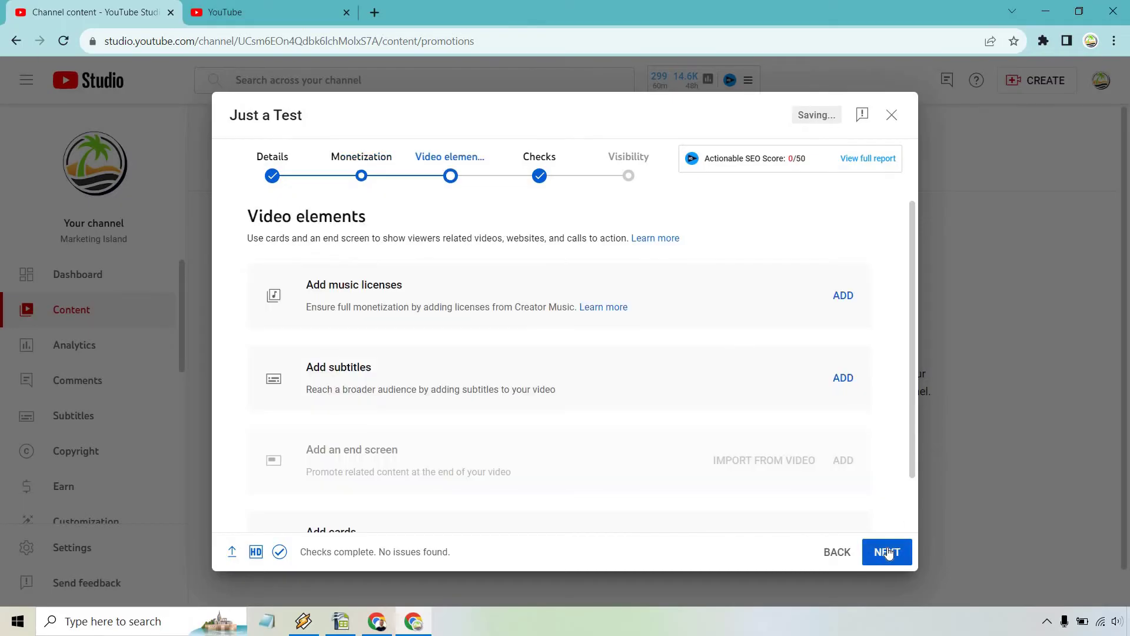
{"action": "left_click", "coordinate": [887, 554]}
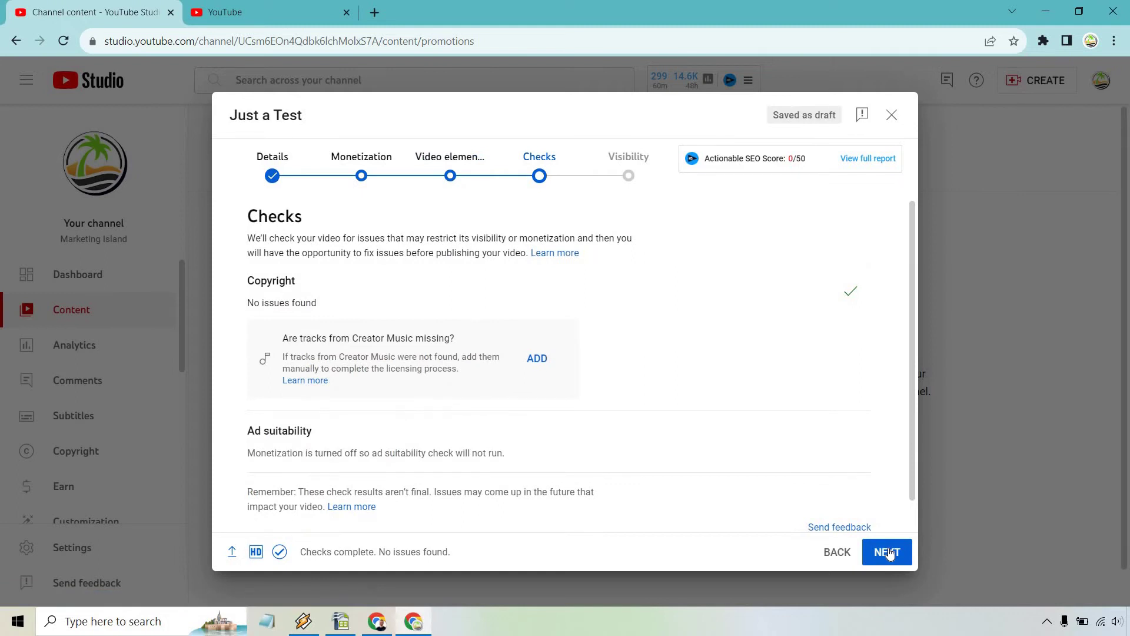
Advance from Checks to the Visibility step, where Unlisted is selected
{"action": "left_click", "coordinate": [888, 553]}
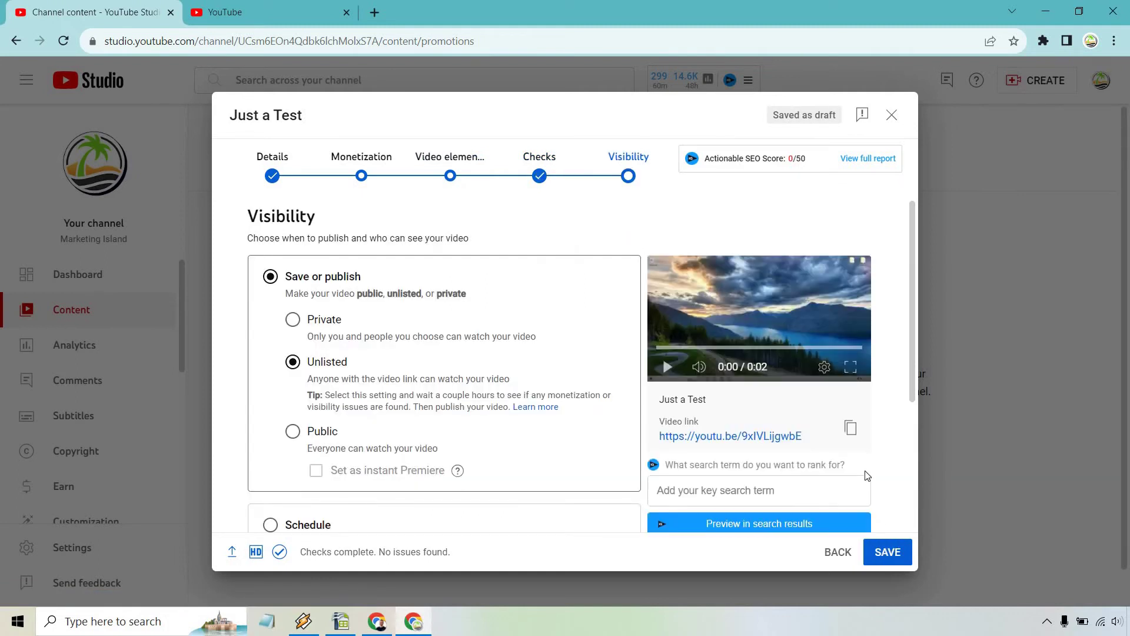